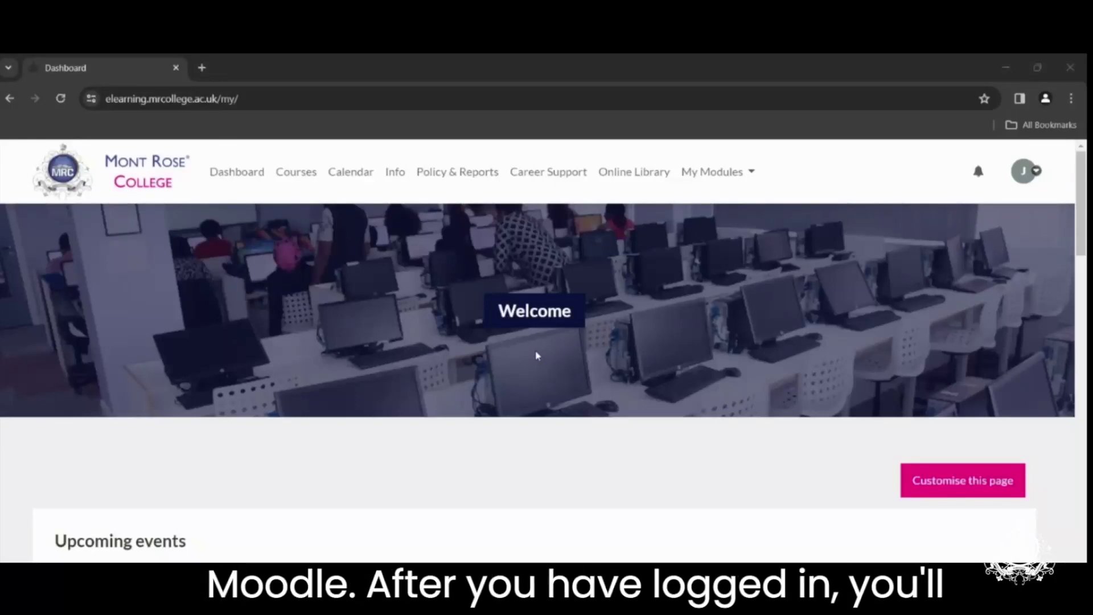
{"action": "scroll", "coordinate": [515, 359], "scroll_direction": "down", "scroll_amount": 2}
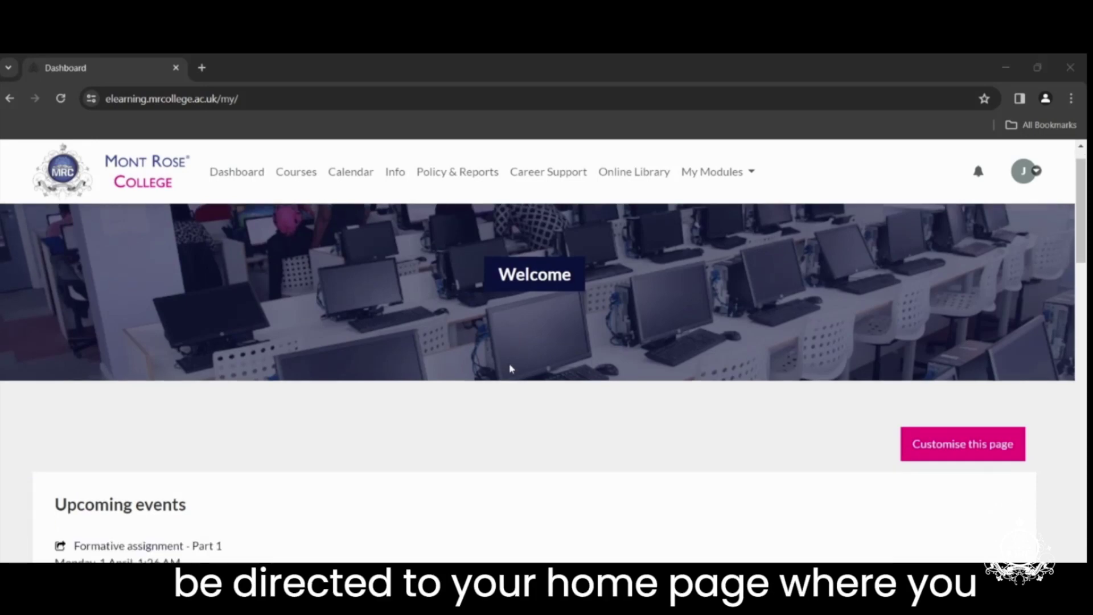
{"action": "scroll", "coordinate": [478, 367], "scroll_direction": "down", "scroll_amount": 3}
{"action": "scroll", "coordinate": [525, 369], "scroll_direction": "down", "scroll_amount": 4}
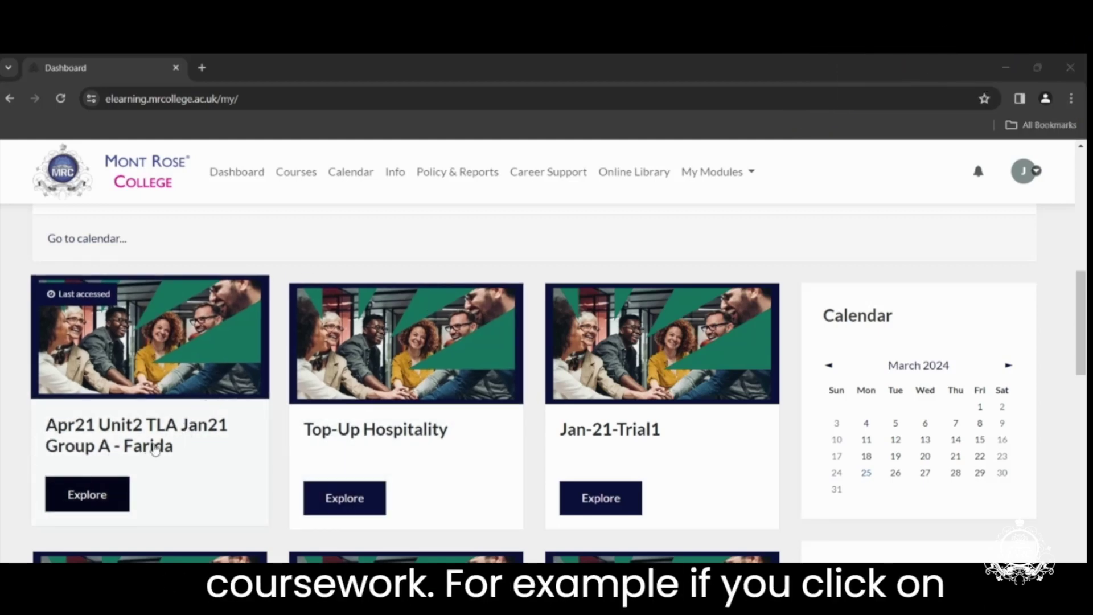
Open the Apr21 Unit2 TLA Jan21 Group A course to see its week tiles
{"action": "left_click", "coordinate": [94, 497]}
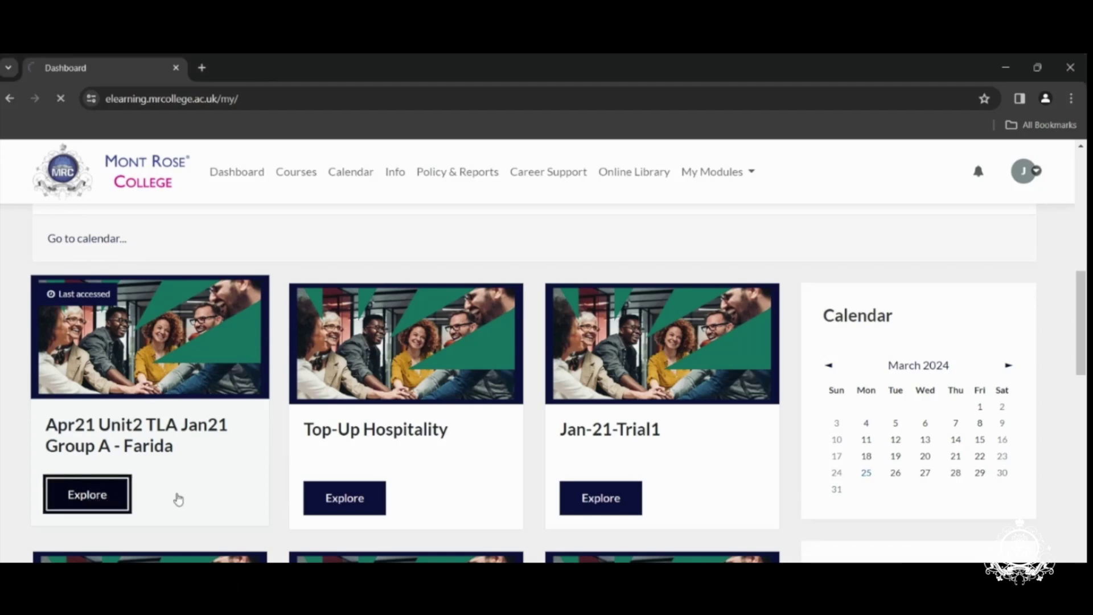
{"action": "scroll", "coordinate": [381, 420], "scroll_direction": "down", "scroll_amount": 3}
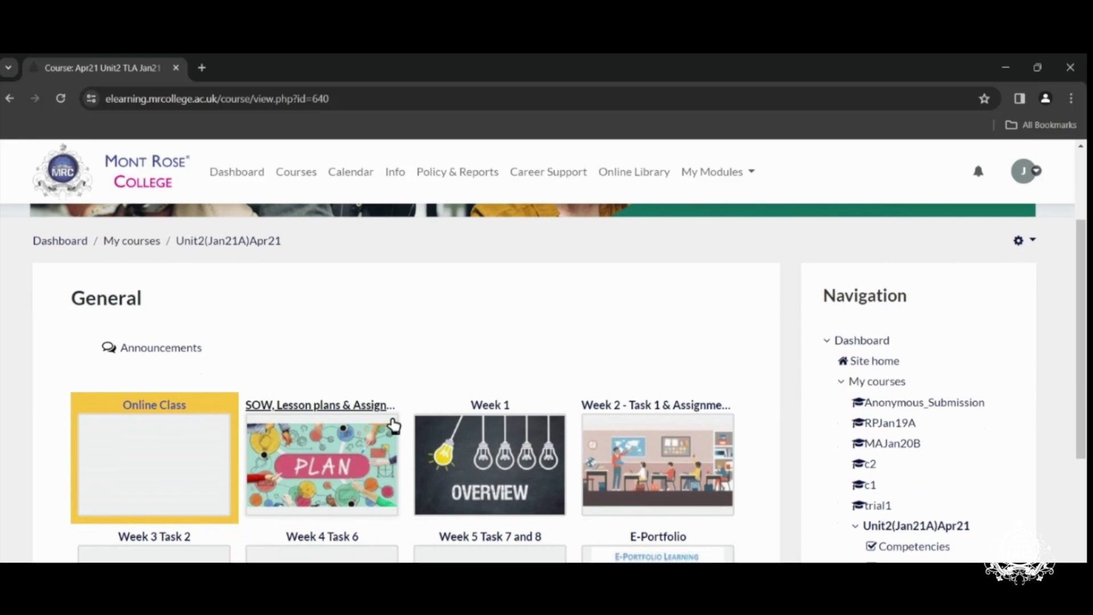
{"action": "scroll", "coordinate": [393, 422], "scroll_direction": "down", "scroll_amount": 3}
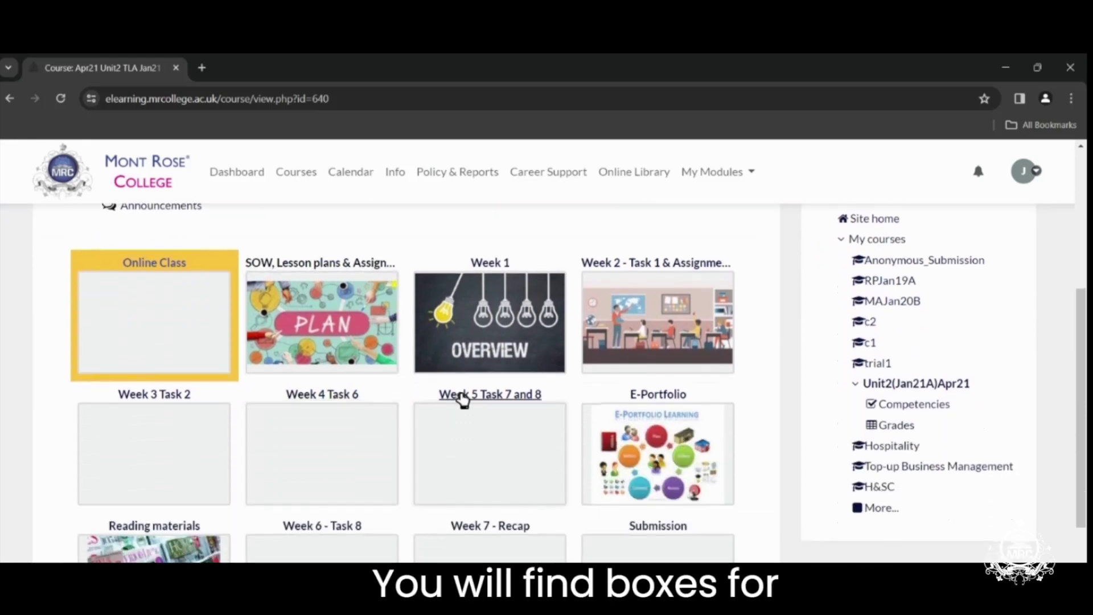
{"action": "scroll", "coordinate": [405, 395], "scroll_direction": "down", "scroll_amount": 1}
{"action": "scroll", "coordinate": [406, 394], "scroll_direction": "down", "scroll_amount": 2}
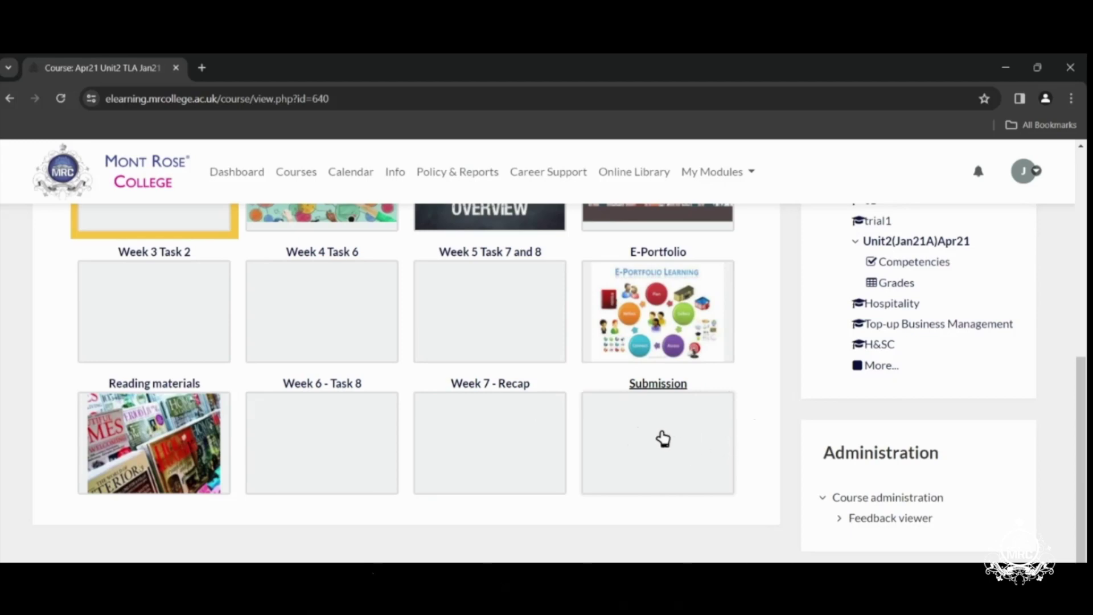
{"action": "scroll", "coordinate": [658, 445], "scroll_direction": "up", "scroll_amount": 3}
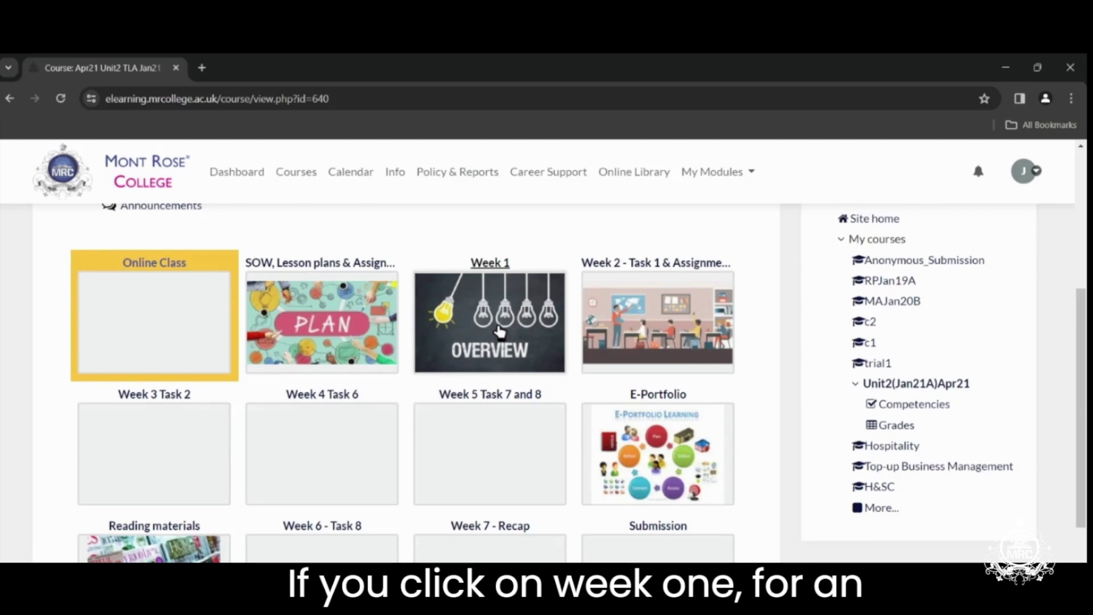
{"action": "left_click", "coordinate": [500, 331]}
{"action": "scroll", "coordinate": [327, 358], "scroll_direction": "down", "scroll_amount": 1}
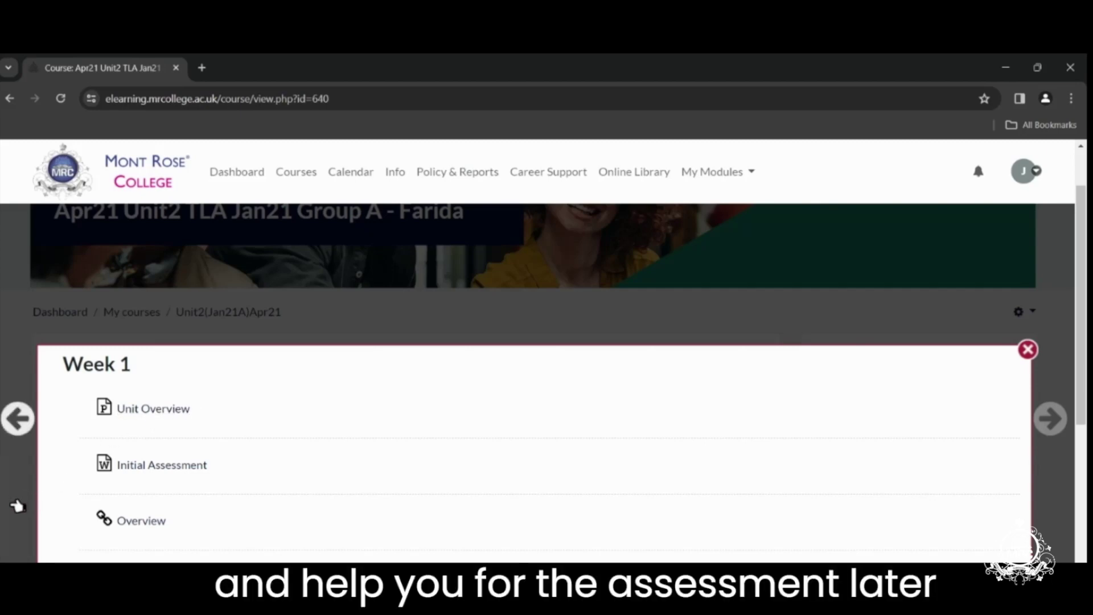
{"action": "left_click", "coordinate": [19, 418]}
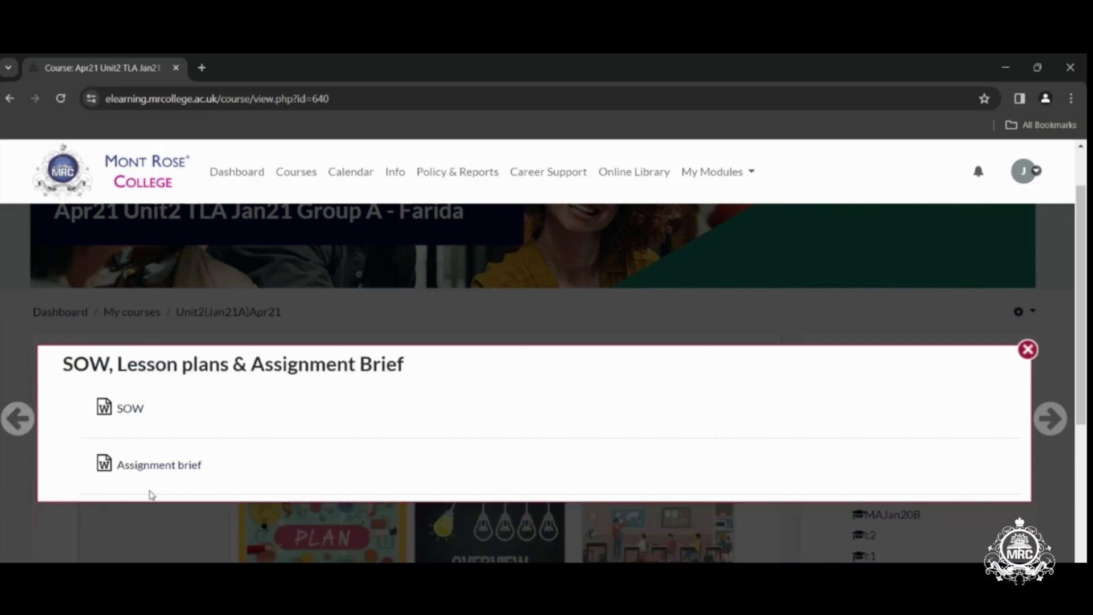
{"action": "left_click", "coordinate": [52, 496]}
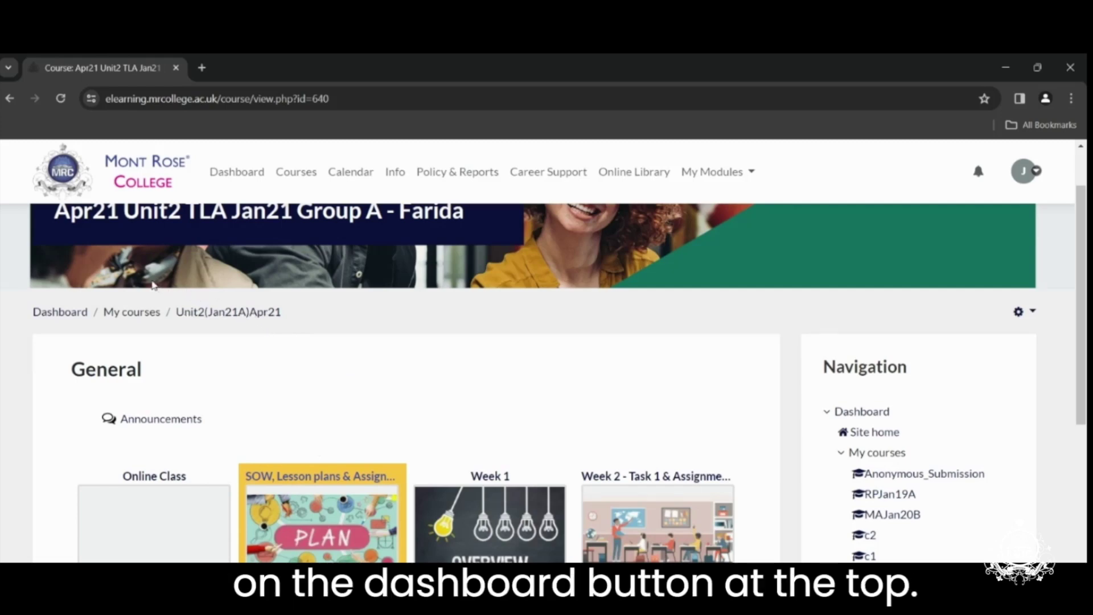
Return to the dashboard to review upcoming assignments and course cards
{"action": "left_click", "coordinate": [236, 172]}
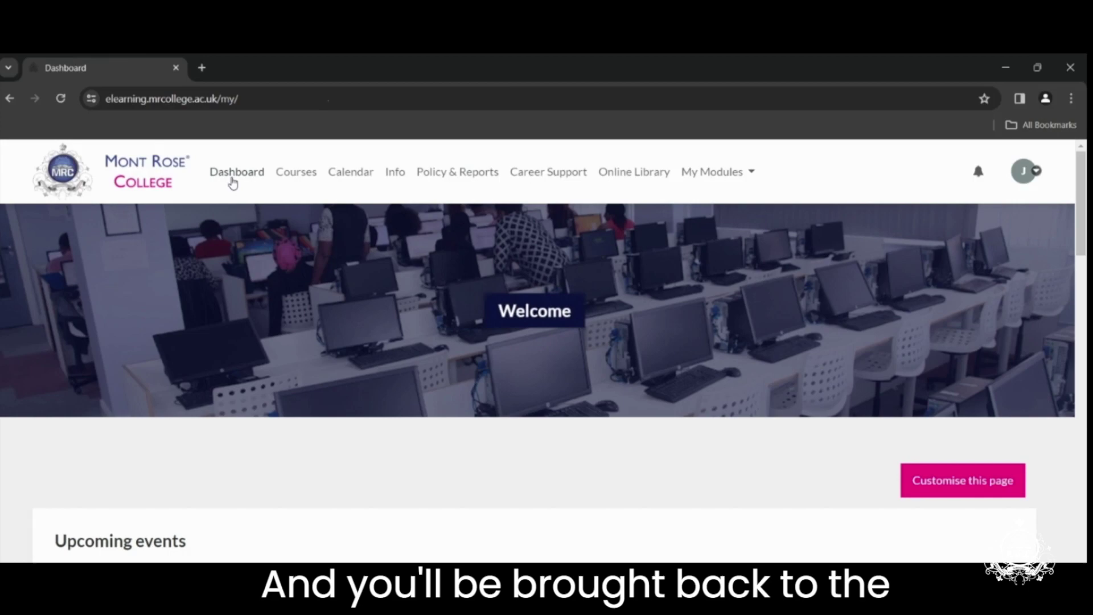
{"action": "scroll", "coordinate": [256, 257], "scroll_direction": "down", "scroll_amount": 5}
{"action": "scroll", "coordinate": [281, 341], "scroll_direction": "down", "scroll_amount": 5}
{"action": "scroll", "coordinate": [299, 411], "scroll_direction": "down", "scroll_amount": 3}
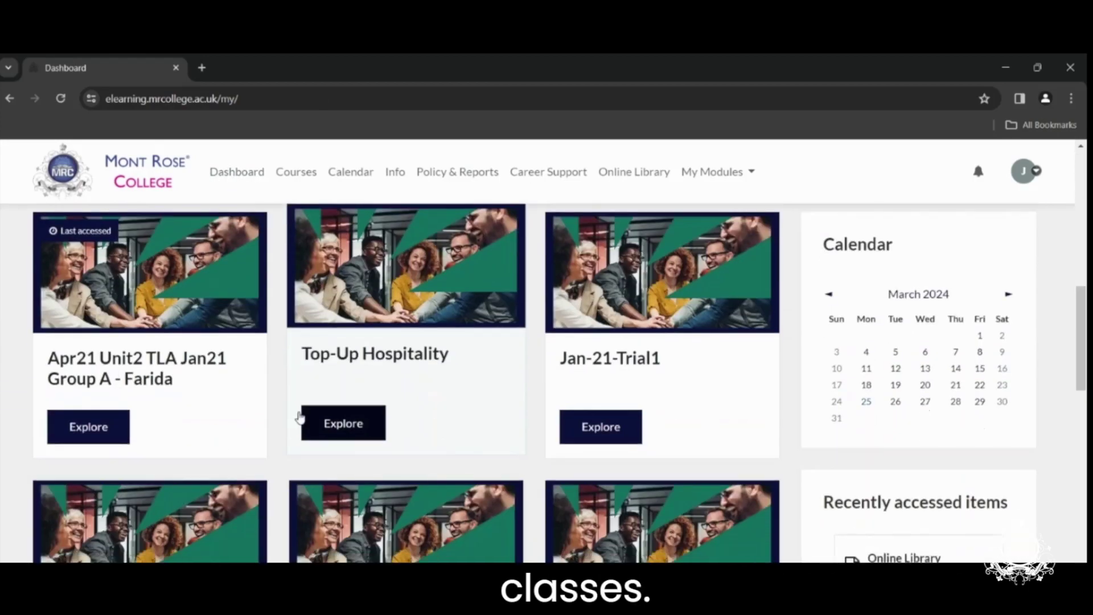
{"action": "scroll", "coordinate": [341, 384], "scroll_direction": "up", "scroll_amount": 5}
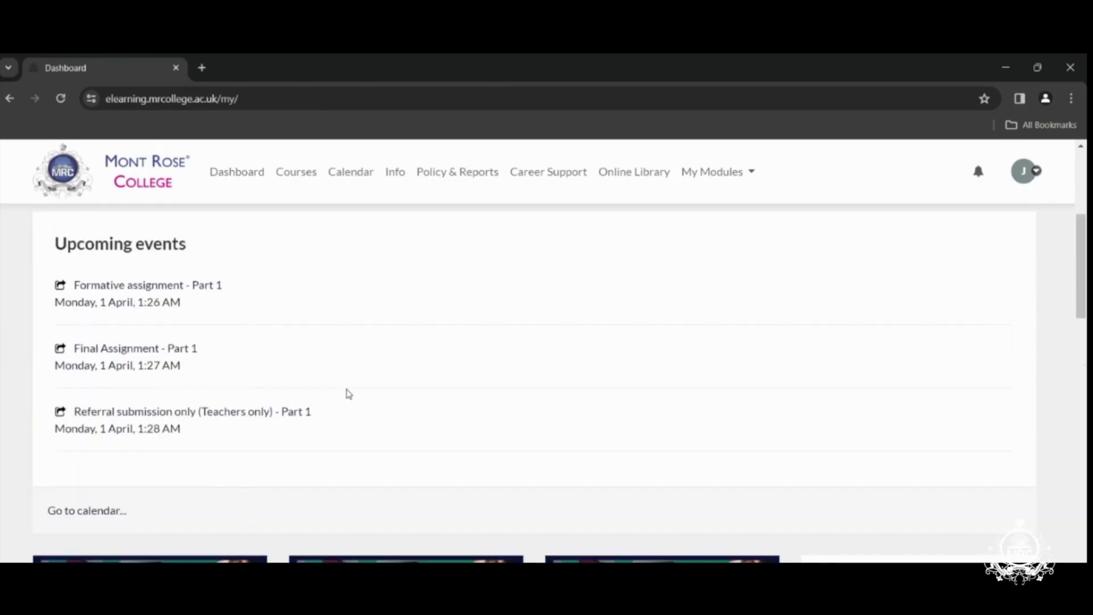
{"action": "scroll", "coordinate": [367, 324], "scroll_direction": "up", "scroll_amount": 3}
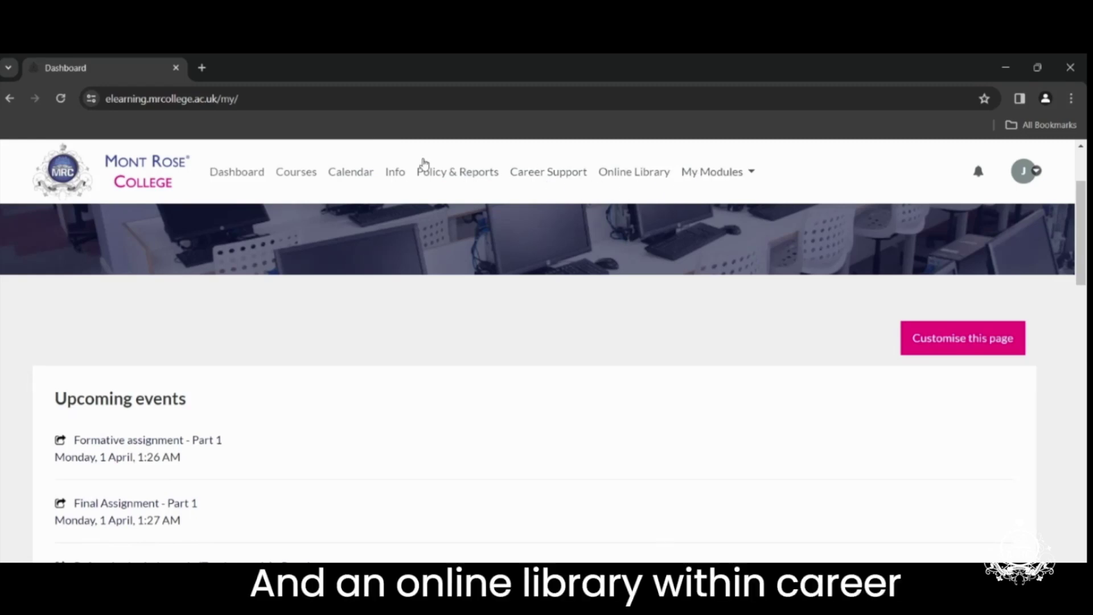
Open the Career Support page listing careers organisations
{"action": "left_click", "coordinate": [539, 175]}
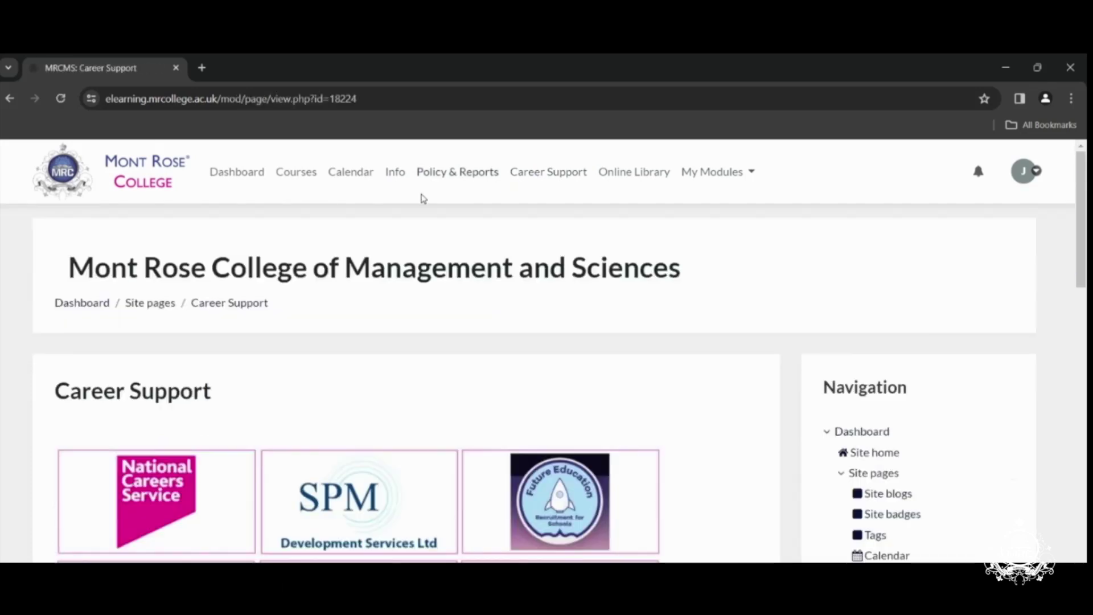
{"action": "scroll", "coordinate": [328, 273], "scroll_direction": "down", "scroll_amount": 2}
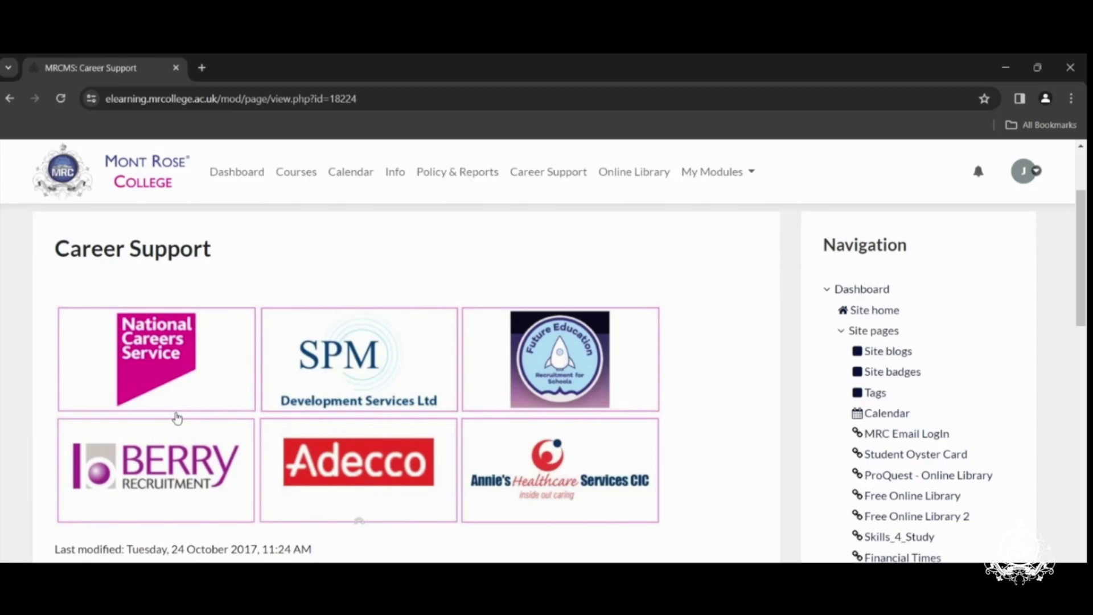
Visit the National Careers Service website from its Career Support tile
{"action": "left_click", "coordinate": [162, 355]}
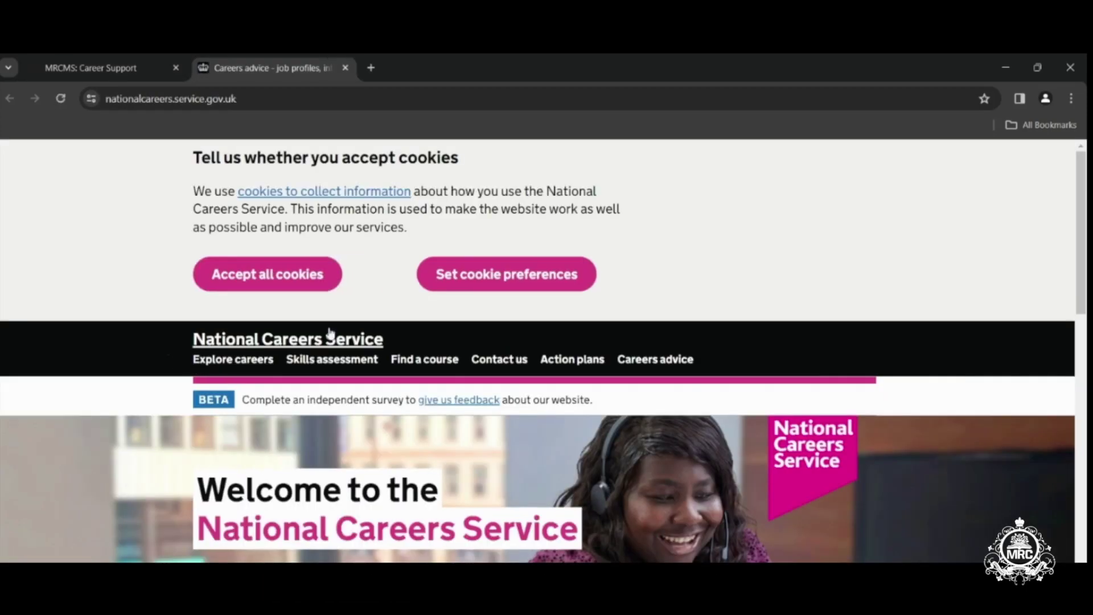
{"action": "scroll", "coordinate": [305, 311], "scroll_direction": "down", "scroll_amount": 2}
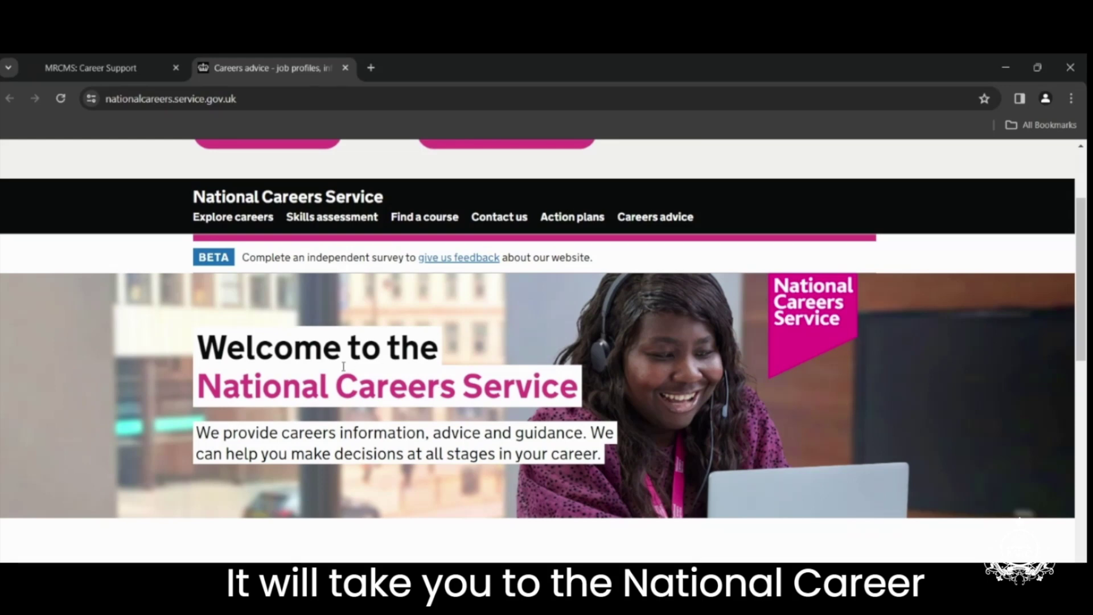
{"action": "scroll", "coordinate": [344, 366], "scroll_direction": "down", "scroll_amount": 3}
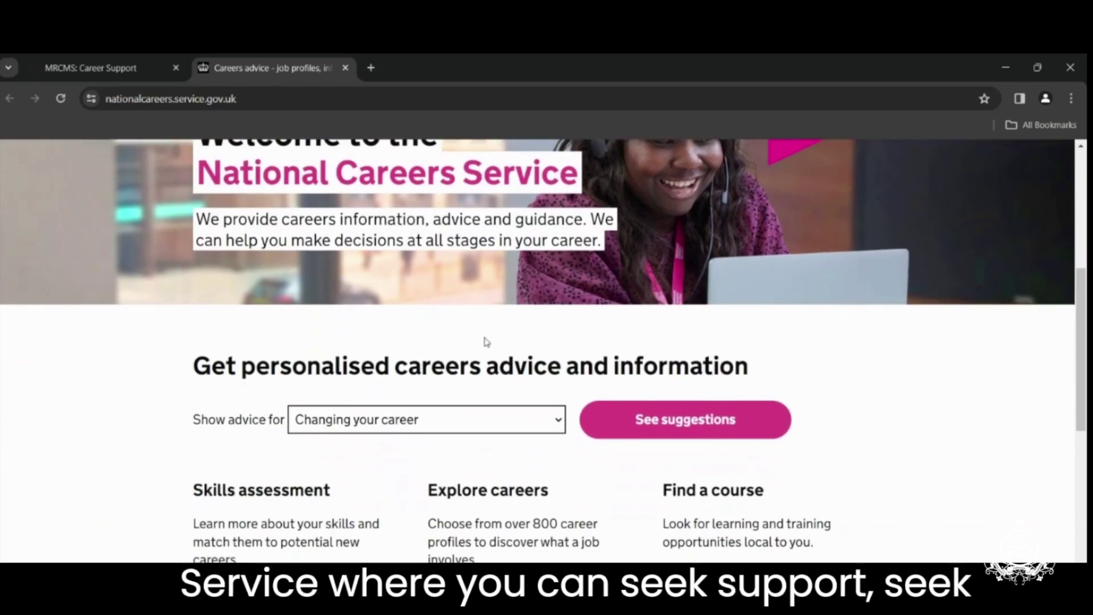
{"action": "scroll", "coordinate": [485, 342], "scroll_direction": "up", "scroll_amount": 1}
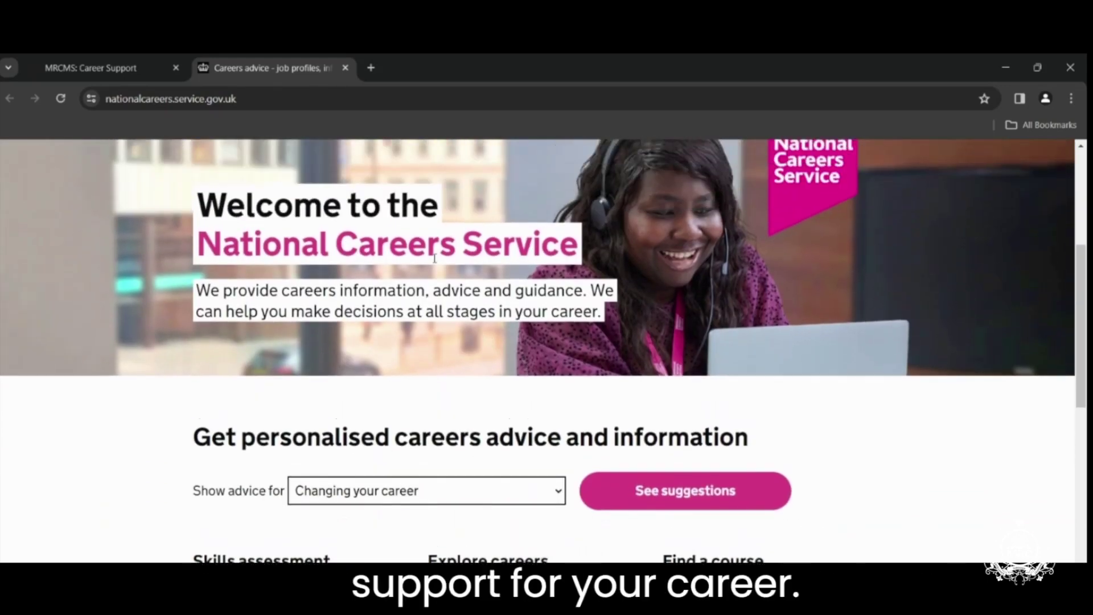
{"action": "scroll", "coordinate": [434, 258], "scroll_direction": "down", "scroll_amount": 1}
{"action": "scroll", "coordinate": [434, 258], "scroll_direction": "up", "scroll_amount": 3}
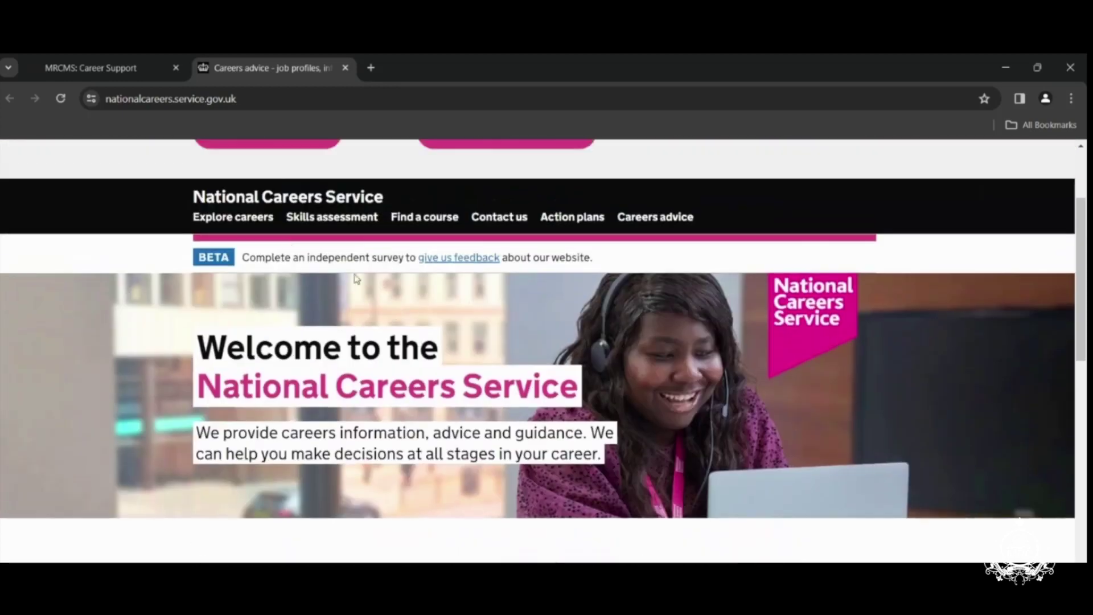
Close the National Careers Service tab to return to Career Support
{"action": "left_click", "coordinate": [345, 68]}
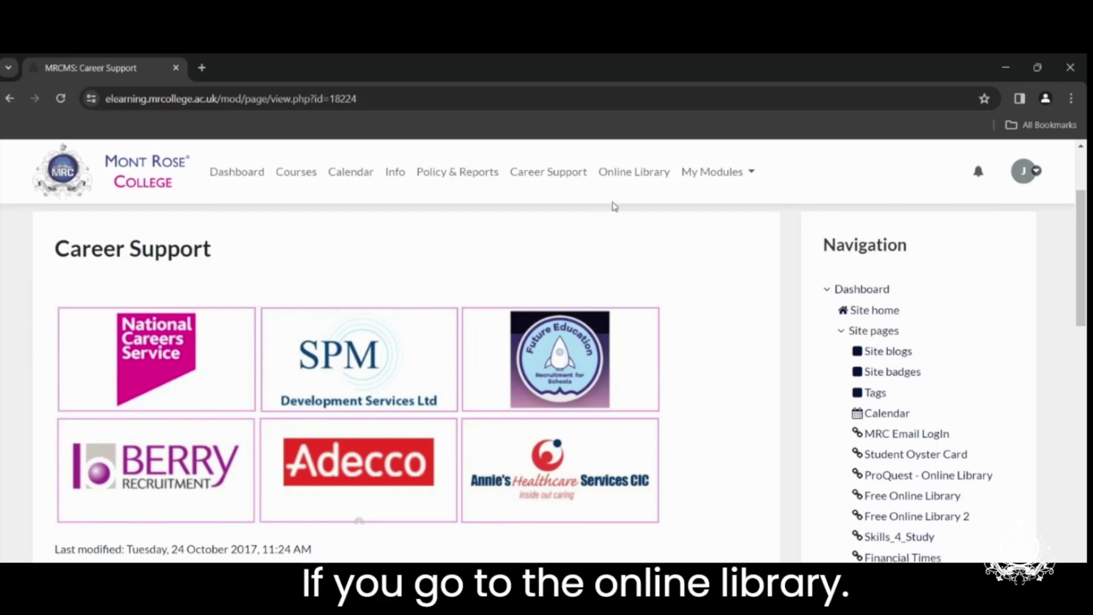
Open the Online Library page and open its library link in a new tab
{"action": "left_click", "coordinate": [630, 173]}
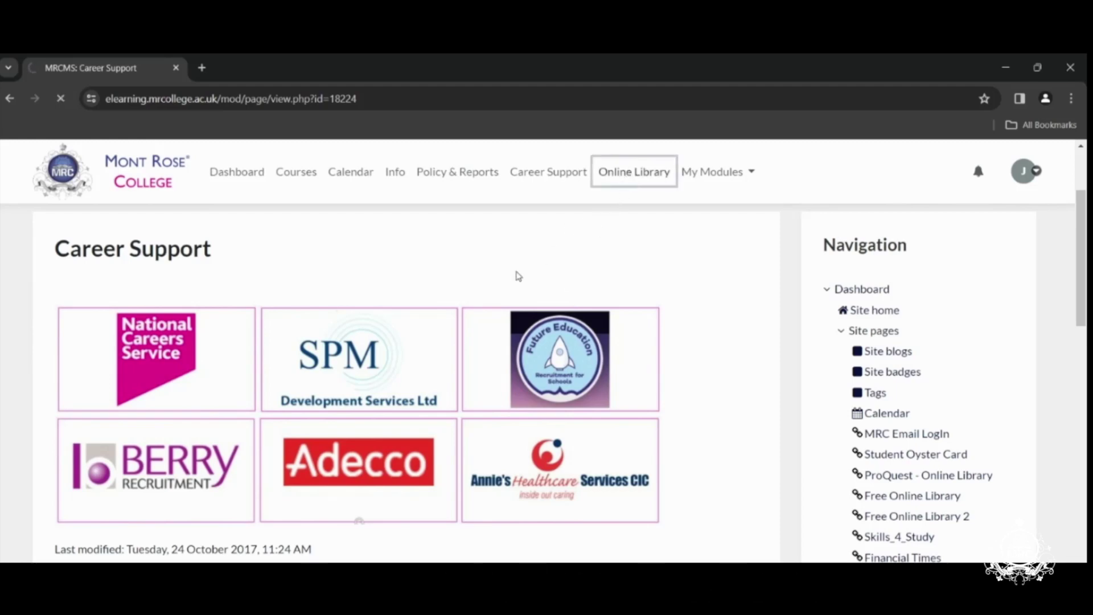
{"action": "scroll", "coordinate": [512, 300], "scroll_direction": "down", "scroll_amount": 2}
{"action": "scroll", "coordinate": [512, 301], "scroll_direction": "down", "scroll_amount": 2}
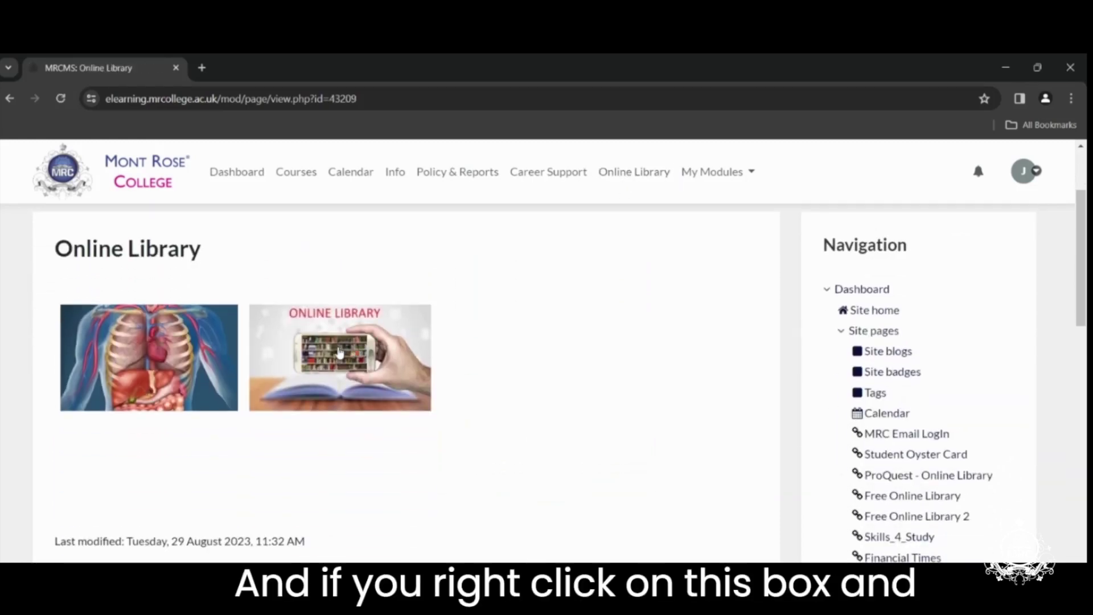
{"action": "right_click", "coordinate": [350, 346]}
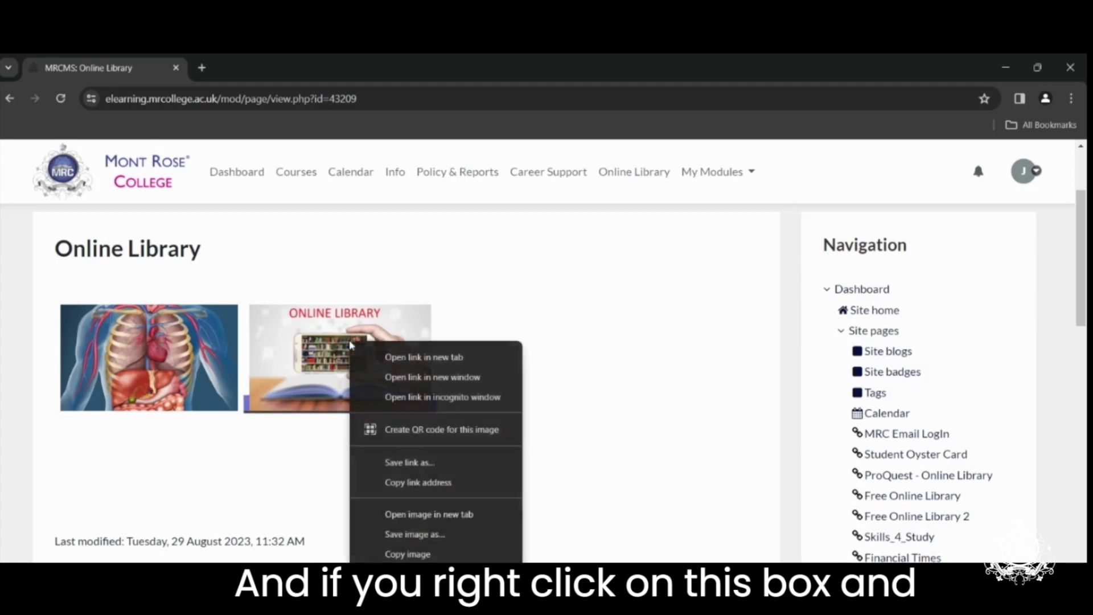
{"action": "left_click", "coordinate": [389, 359]}
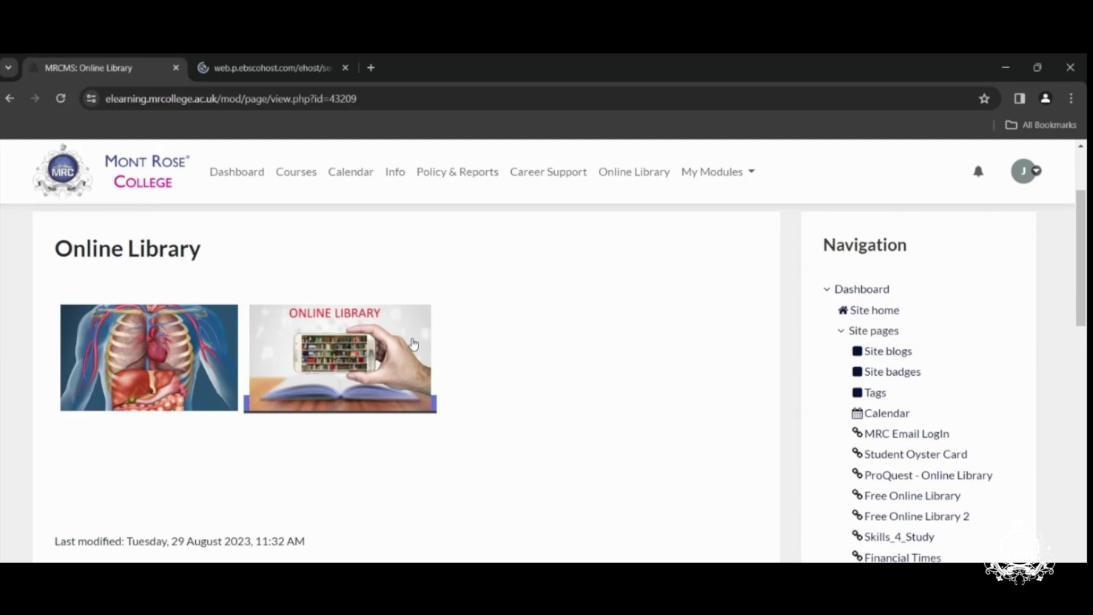
View the EBSCOhost search page, then return to the Moodle dashboard
{"action": "left_click", "coordinate": [286, 69]}
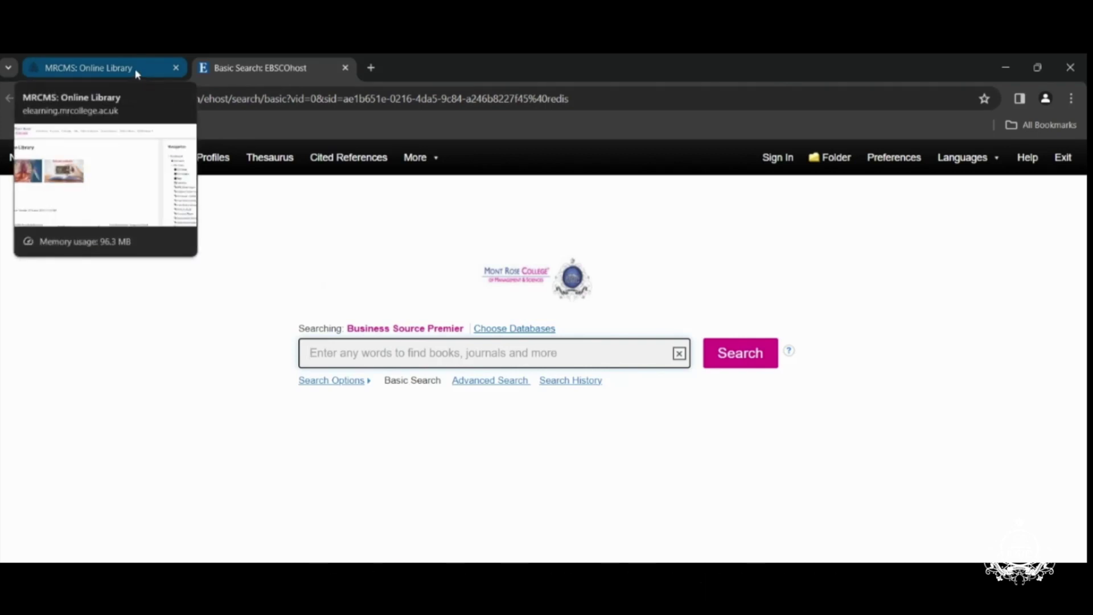
{"action": "left_click", "coordinate": [136, 67]}
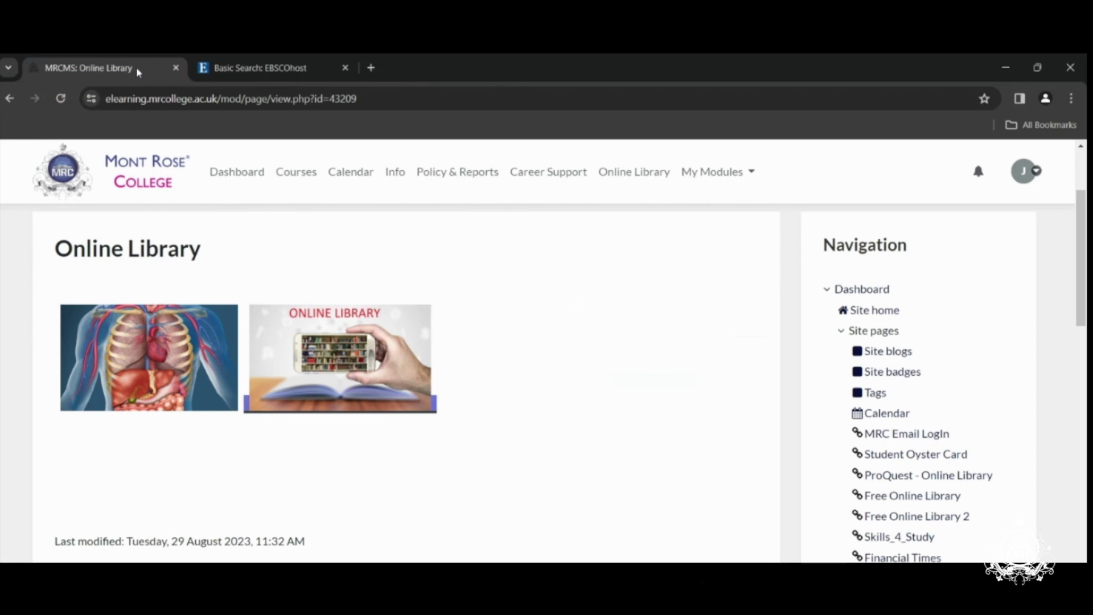
{"action": "left_click", "coordinate": [236, 172]}
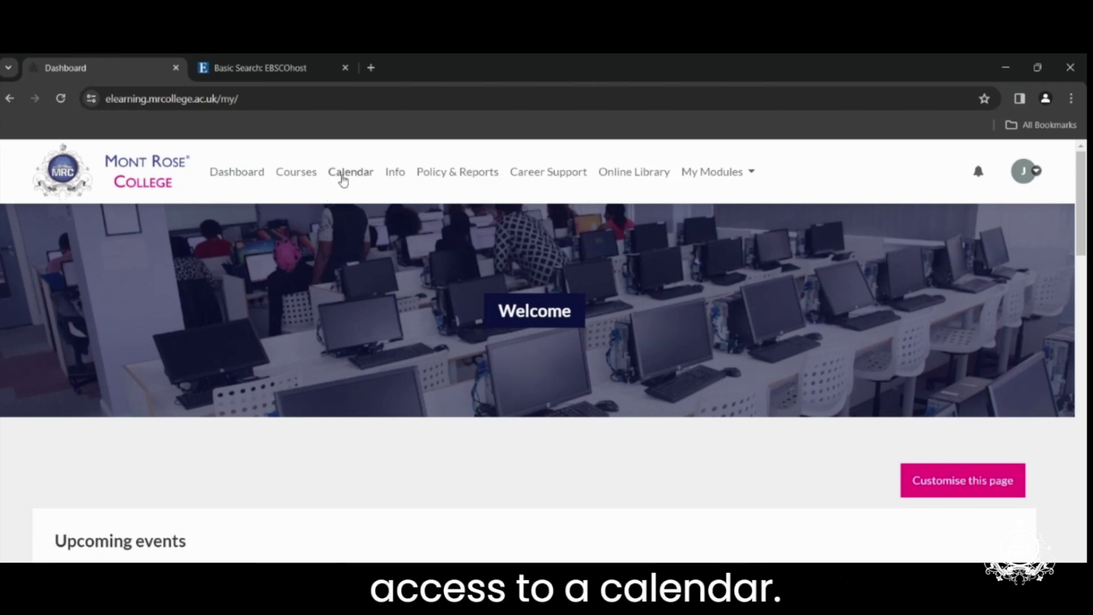
Open the full Moodle calendar showing March 2024
{"action": "left_click", "coordinate": [343, 175]}
{"action": "scroll", "coordinate": [436, 388], "scroll_direction": "down", "scroll_amount": 5}
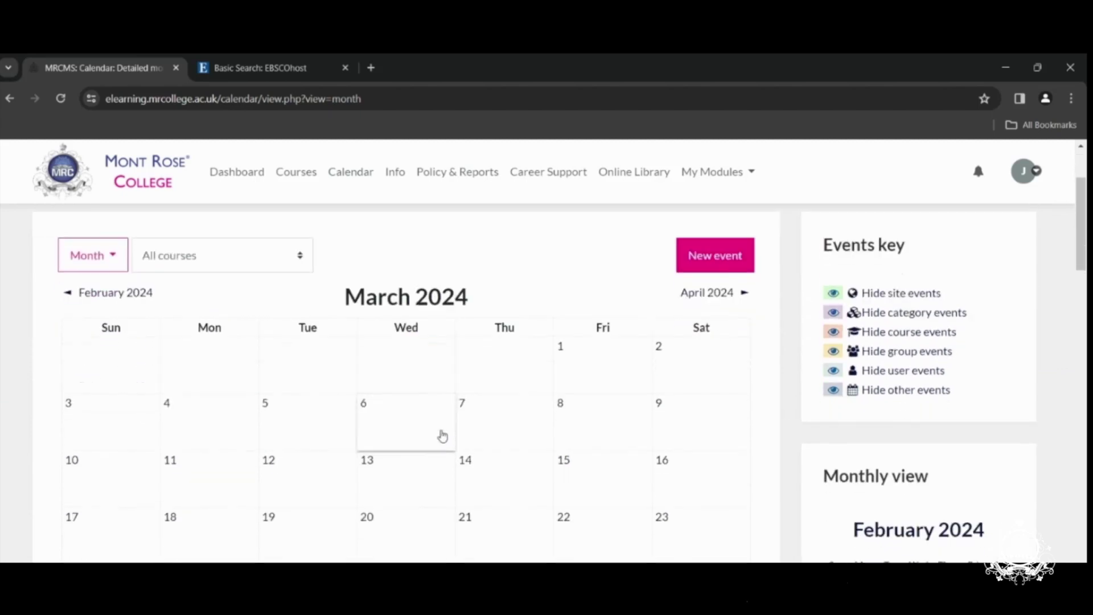
{"action": "scroll", "coordinate": [529, 401], "scroll_direction": "up", "scroll_amount": 2}
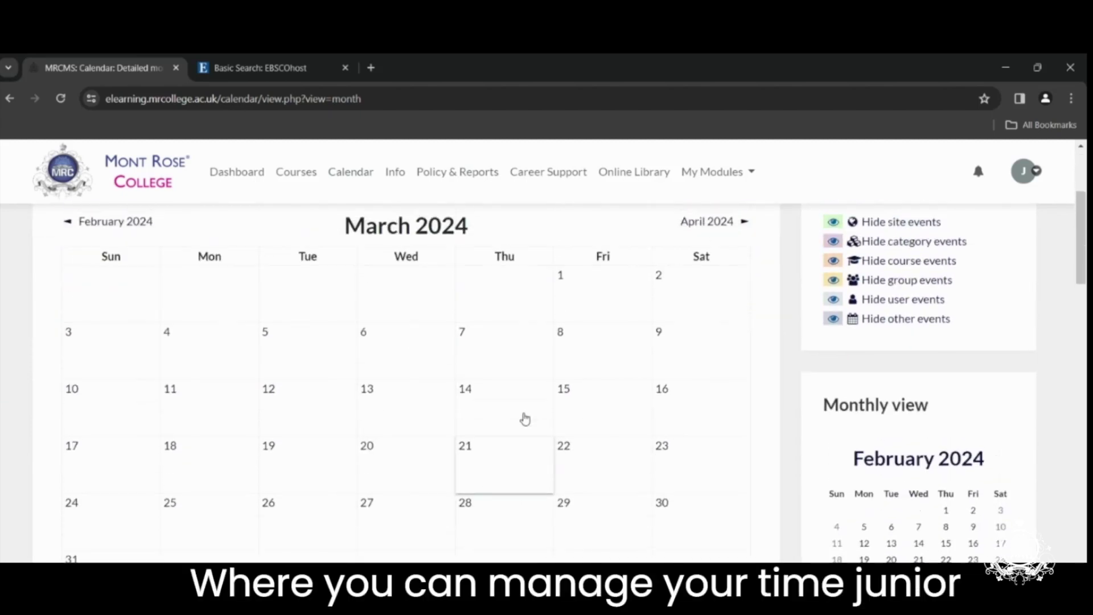